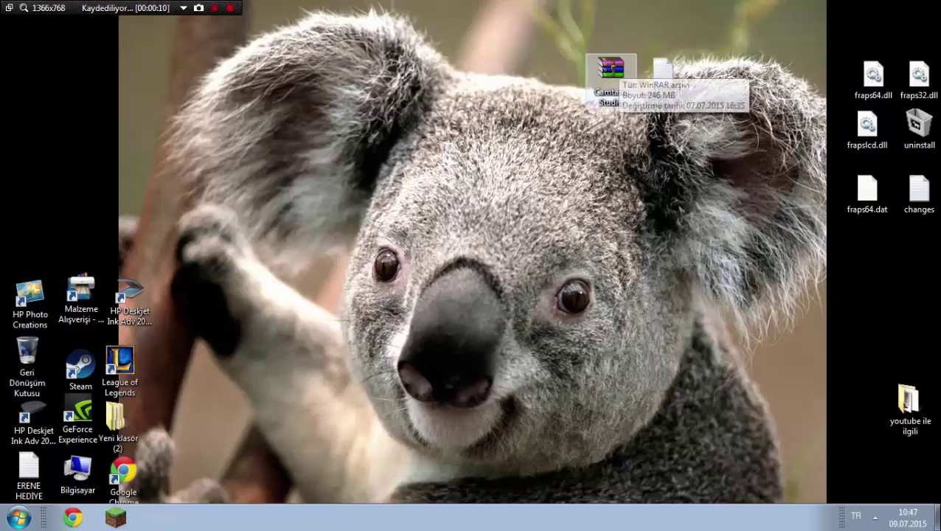
- Open the Camtasia Studio.rar archive, dismiss the WinRAR purchase notification, and go into its Camtasia Studio folder
{"action": "left_click", "coordinate": [612, 70]}
{"action": "double_click", "coordinate": [610, 72]}
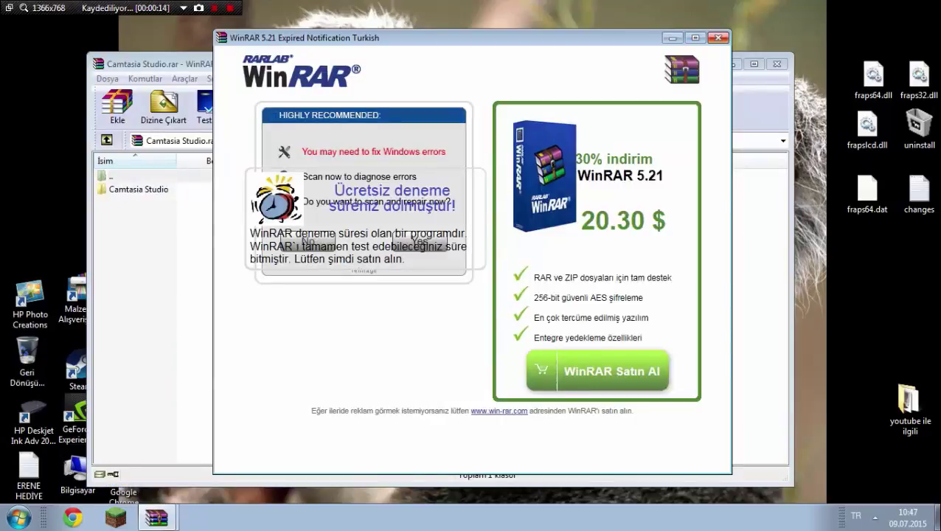
{"action": "left_click", "coordinate": [717, 38]}
{"action": "double_click", "coordinate": [138, 189]}
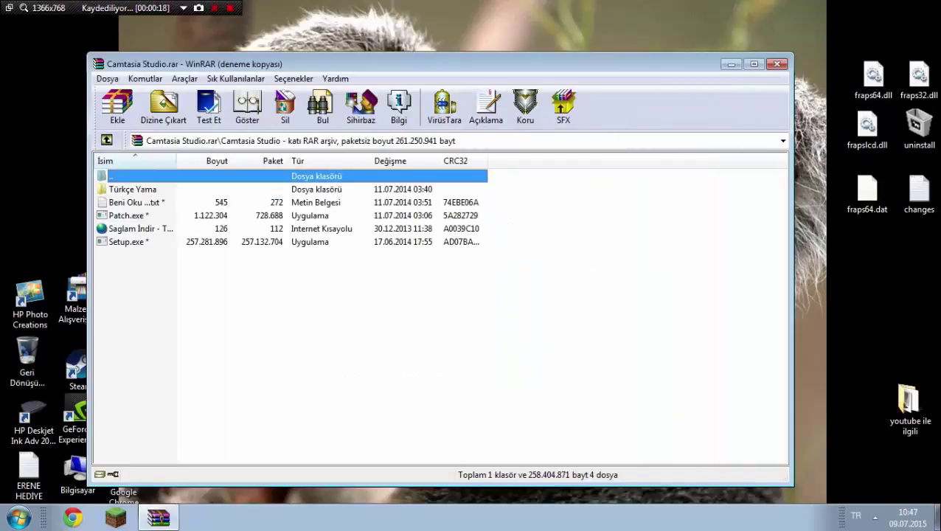
{"action": "left_click_drag", "start_coordinate": [167, 282], "coordinate": [197, 305]}
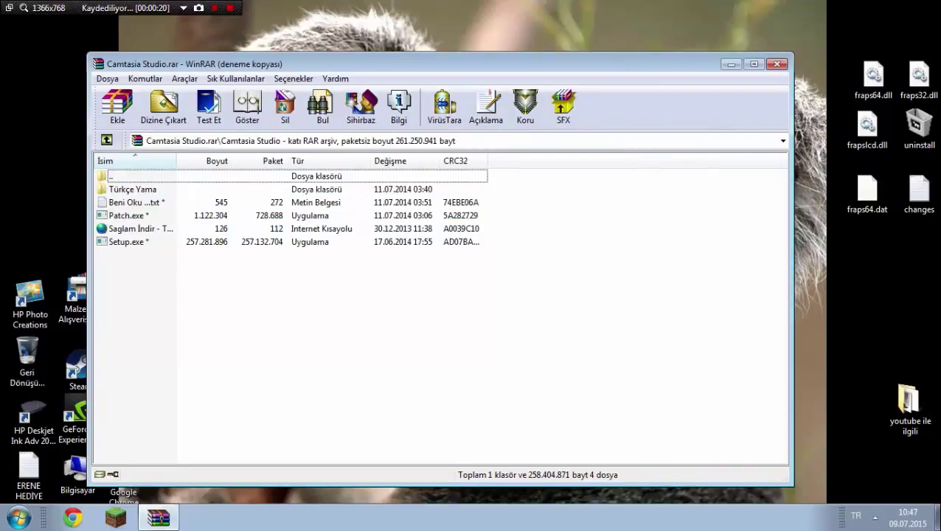
- Open the Beni Oku text file with the archive password, view its installation instructions, and minimize it
{"action": "double_click", "coordinate": [136, 202]}
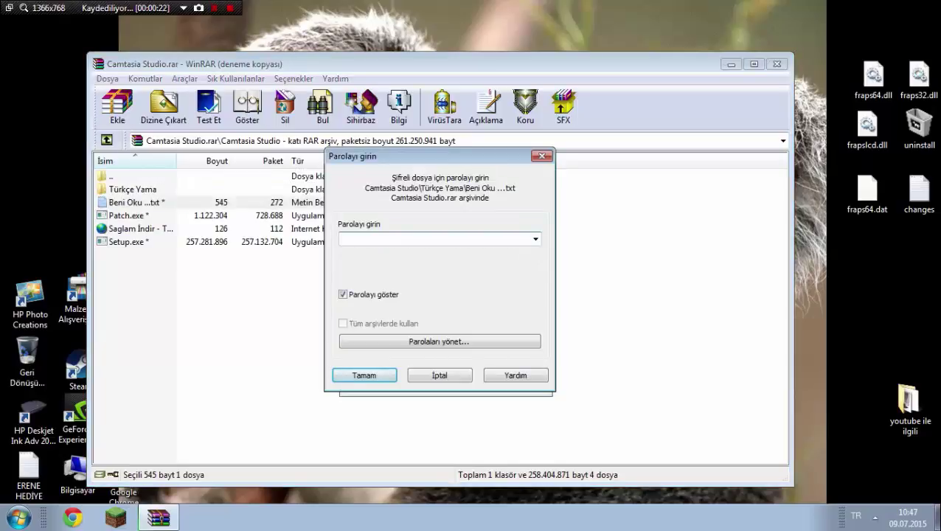
{"action": "type", "text": "www.saglamindir.ne"}
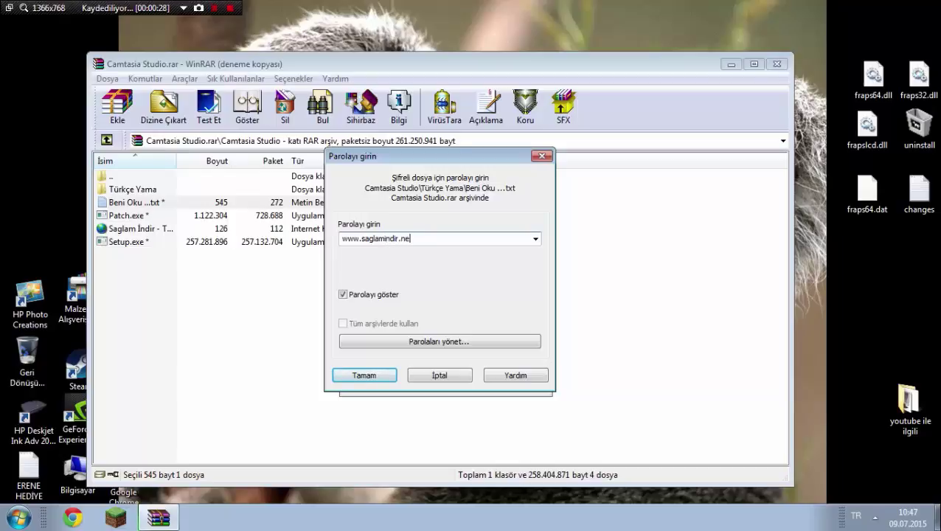
{"action": "type", "text": "t"}
{"action": "key", "text": "Return"}
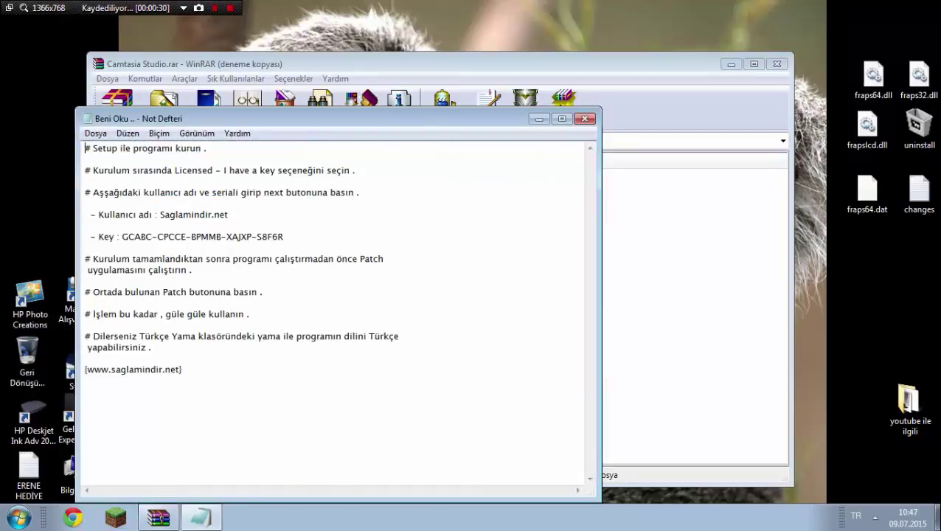
{"action": "left_click", "coordinate": [86, 169]}
{"action": "left_click", "coordinate": [540, 118]}
- Run Setup.exe from the archive, entering the archive password and putting the reopened instructions window away
{"action": "double_click", "coordinate": [128, 242]}
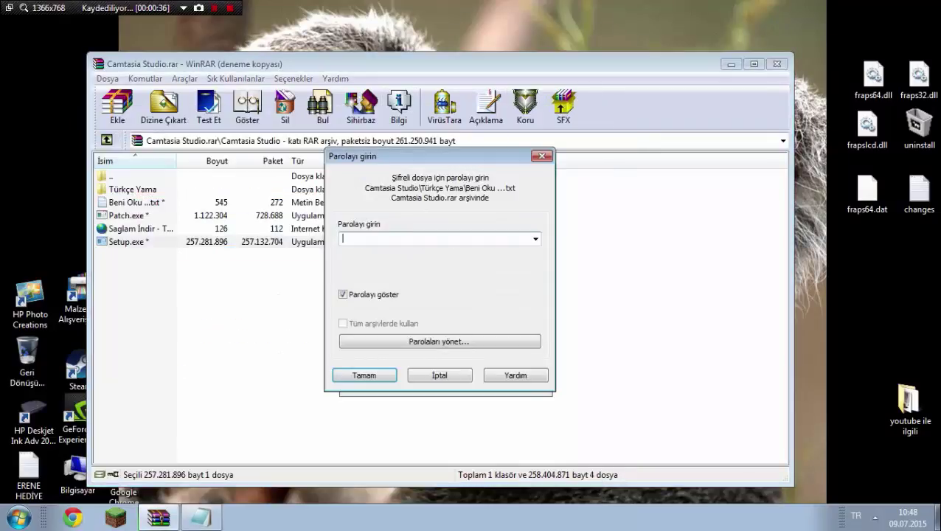
{"action": "type", "text": "www.sa"}
{"action": "type", "text": "glamindir"}
{"action": "type", "text": ".com"}
{"action": "key", "text": "Return"}
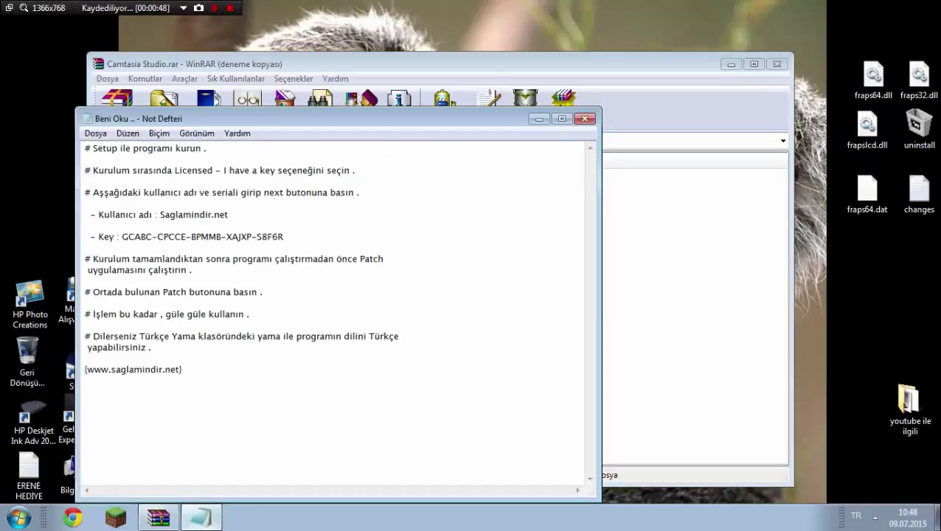
{"action": "left_click", "coordinate": [86, 170]}
{"action": "key", "text": "super+Down"}
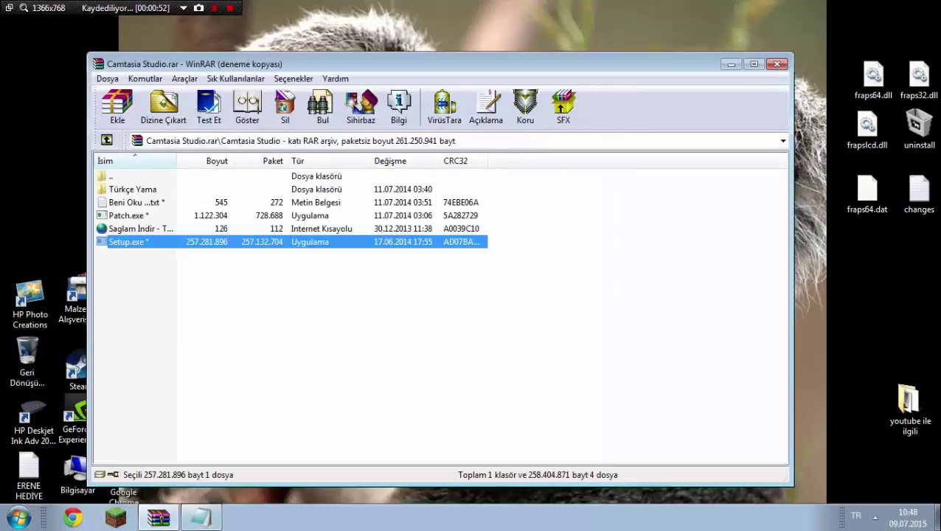
{"action": "key", "text": "Return"}
{"action": "key", "text": "Return"}
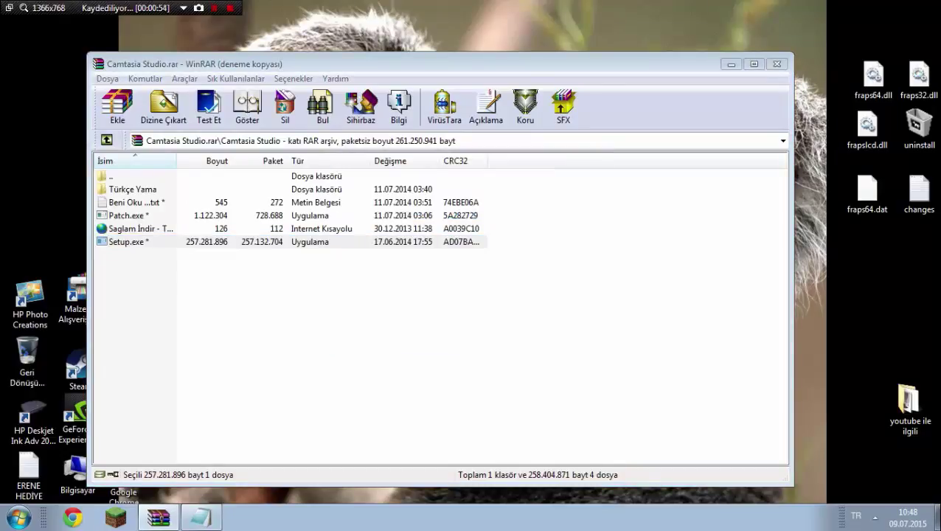
- Choose U.S. English as the installer language, continue past the welcome page, and accept the license agreement
{"action": "left_click", "coordinate": [383, 268]}
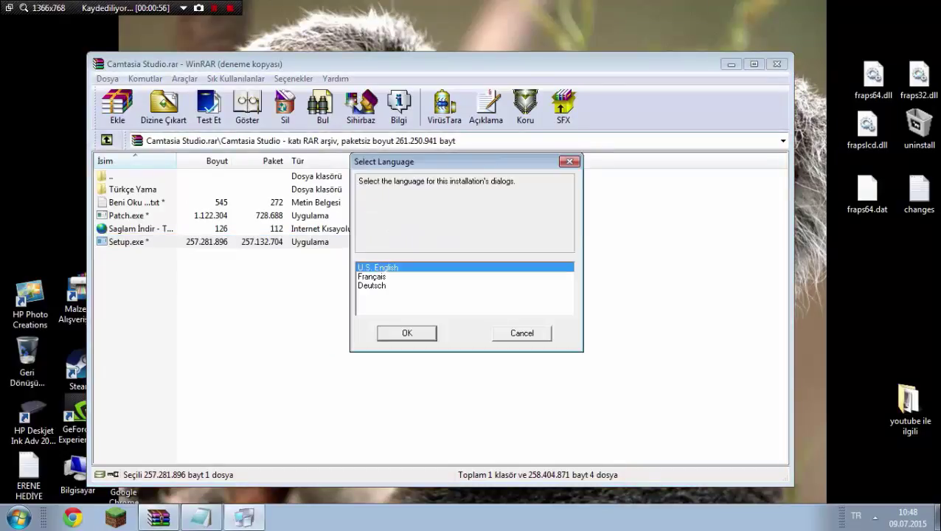
{"action": "key", "text": "Return"}
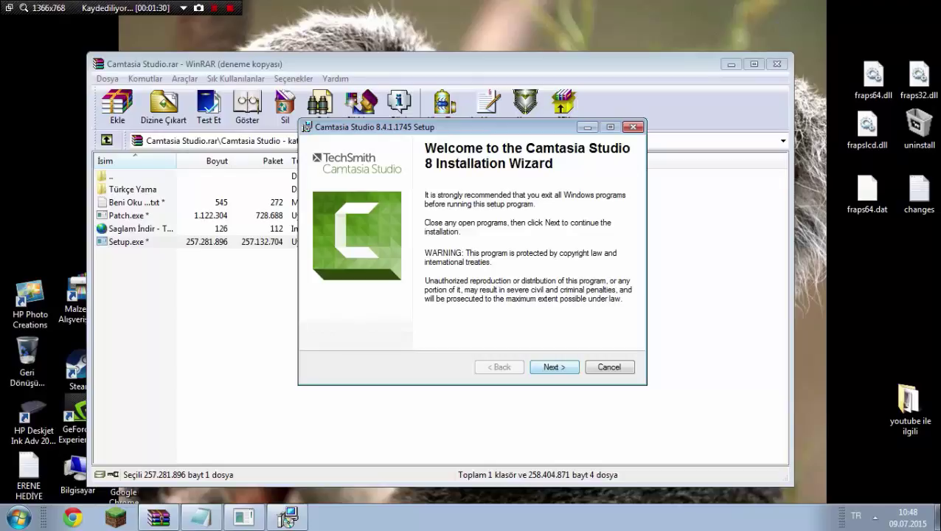
{"action": "key", "text": "Return"}
{"action": "key", "text": "Up"}
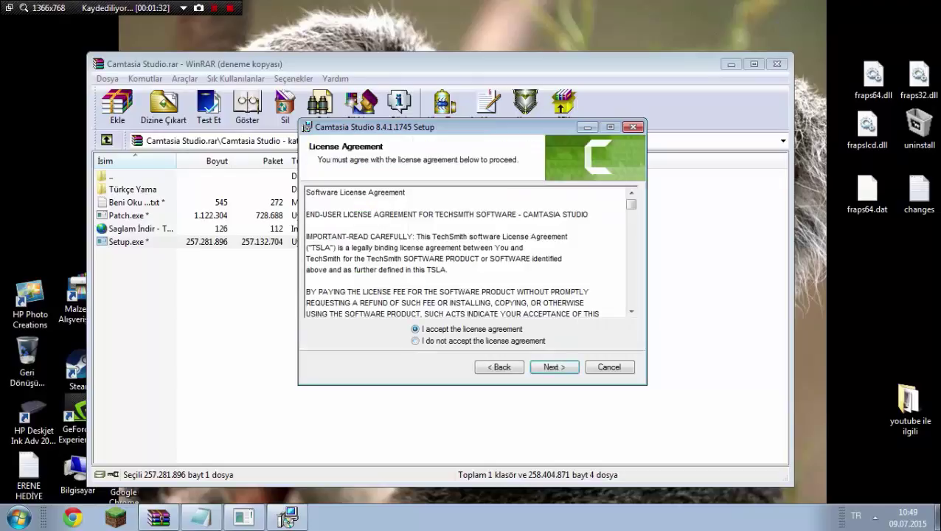
{"action": "key", "text": "Return"}
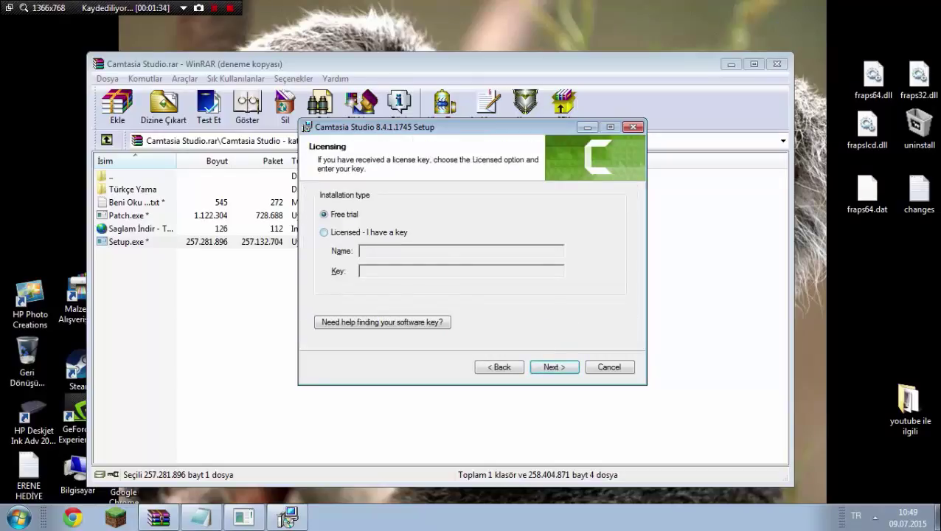
- Set the installation type to Licensed - I have a key and enter the user name given in the Beni Oku file
{"action": "key", "text": "Down"}
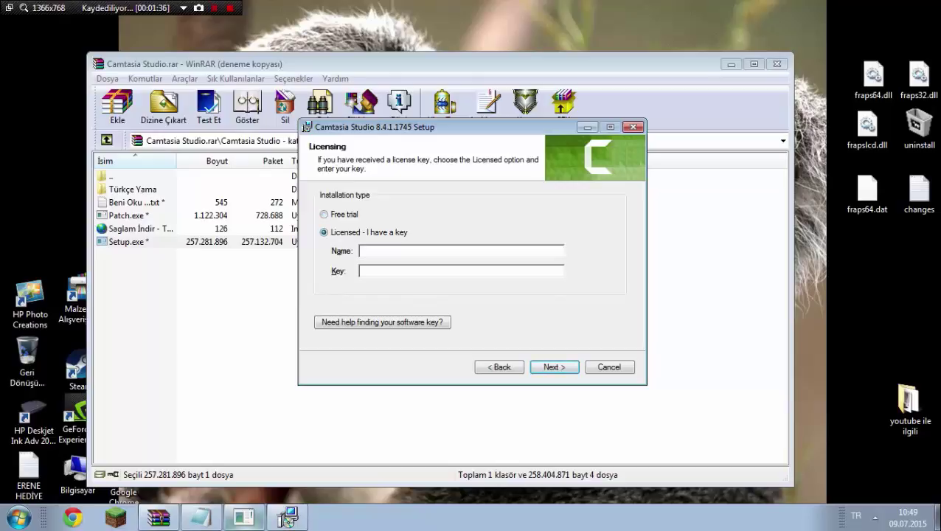
{"action": "key", "text": "alt+Tab"}
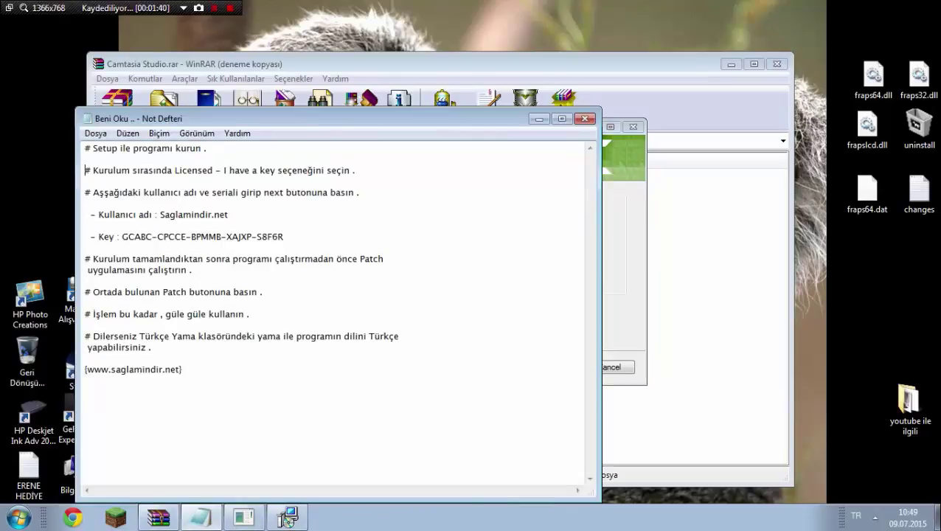
{"action": "left_click", "coordinate": [287, 519]}
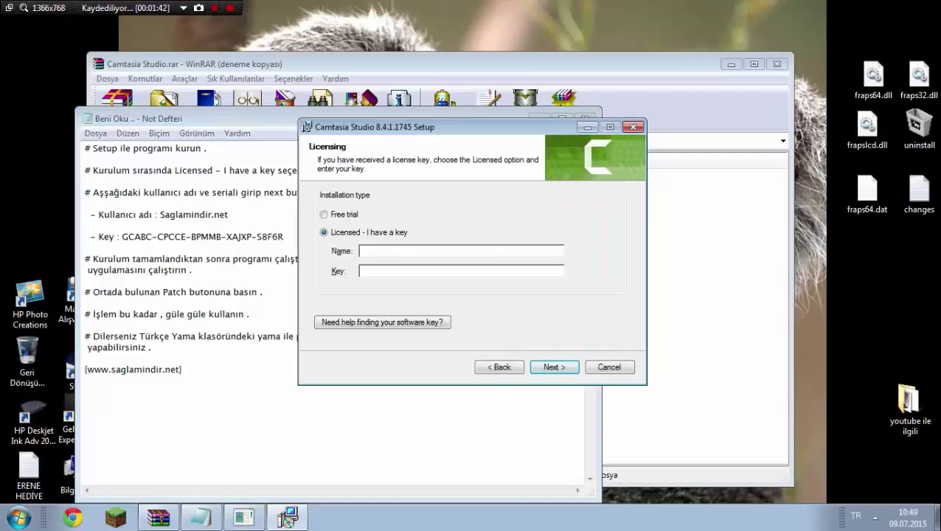
{"action": "type", "text": "Saglamindir.net"}
- Copy the license key from the Beni Oku file into the installer's Key field and continue to the installation folder page
{"action": "key", "text": "alt+Tab"}
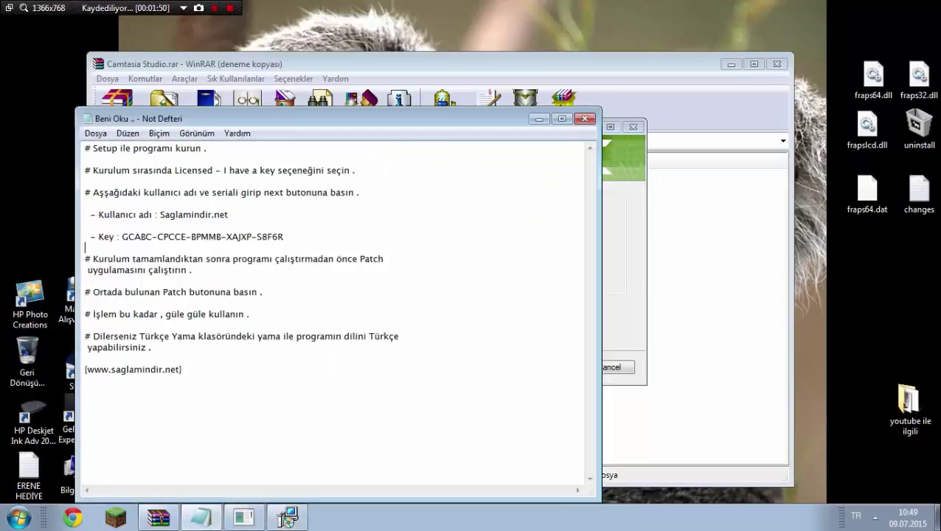
{"action": "double_click", "coordinate": [202, 237]}
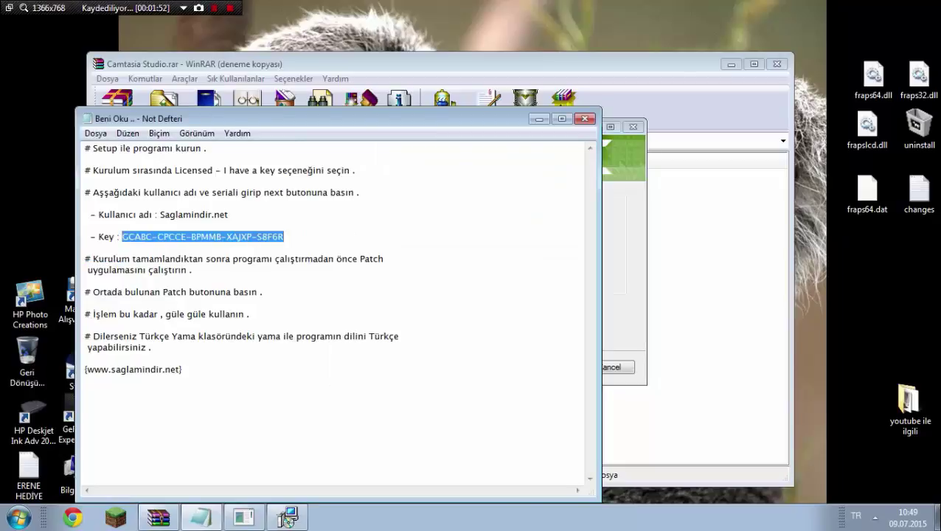
{"action": "key", "text": "ctrl+c"}
{"action": "key", "text": "alt+Tab"}
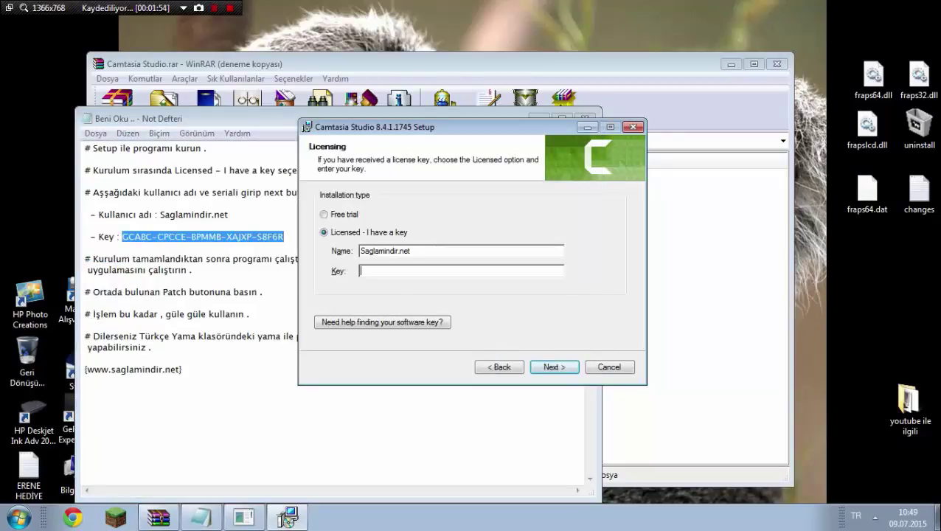
{"action": "key", "text": "ctrl+v"}
{"action": "key", "text": "Return"}
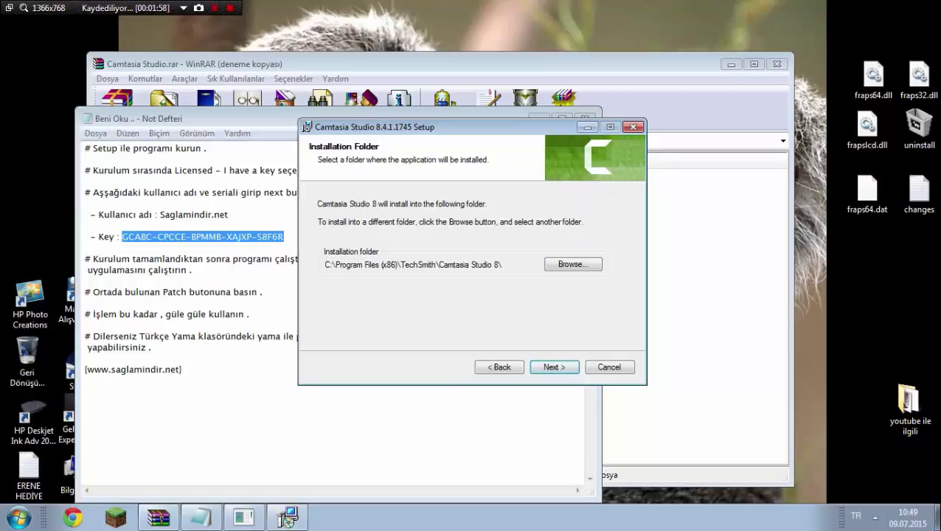
- Check the folder choices, accept the default Camtasia Studio 8 installation folder, and keep the Microsoft PowerPoint add-in enabled
{"action": "key", "text": "alt+r"}
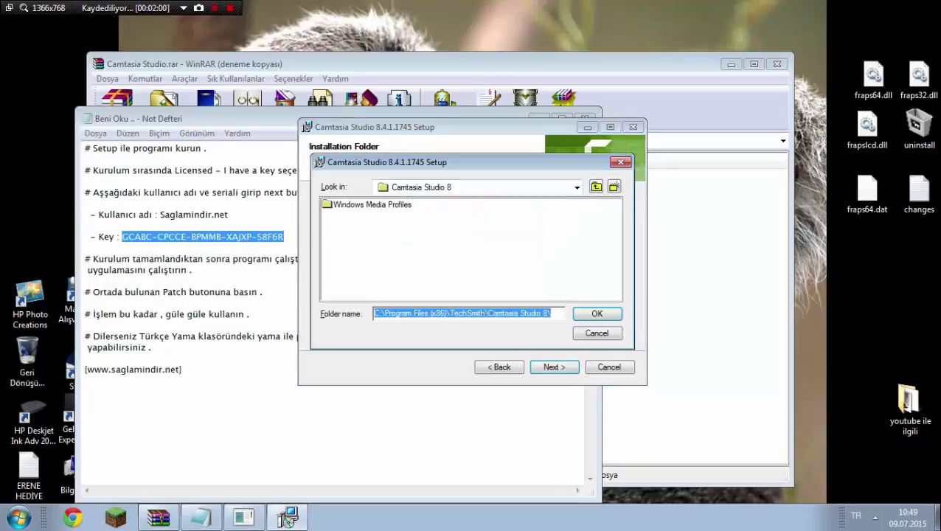
{"action": "left_click", "coordinate": [576, 187]}
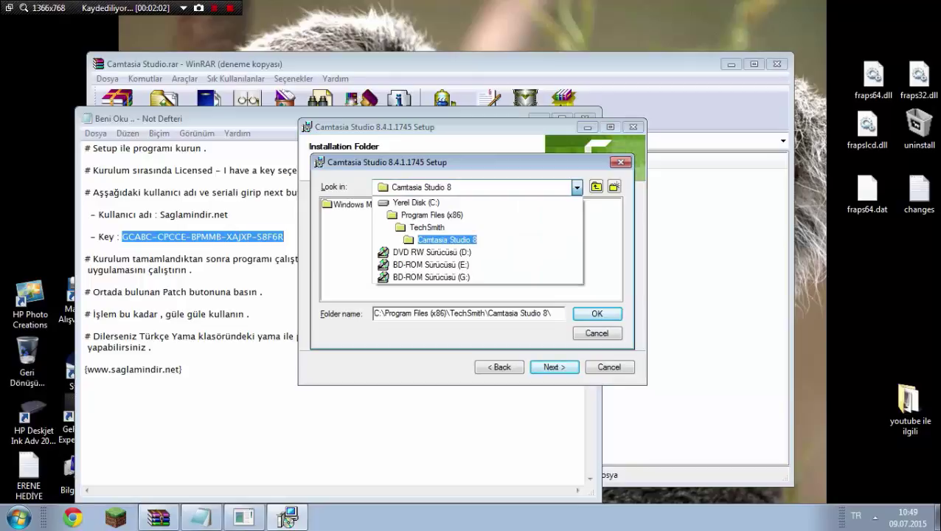
{"action": "key", "text": "Escape"}
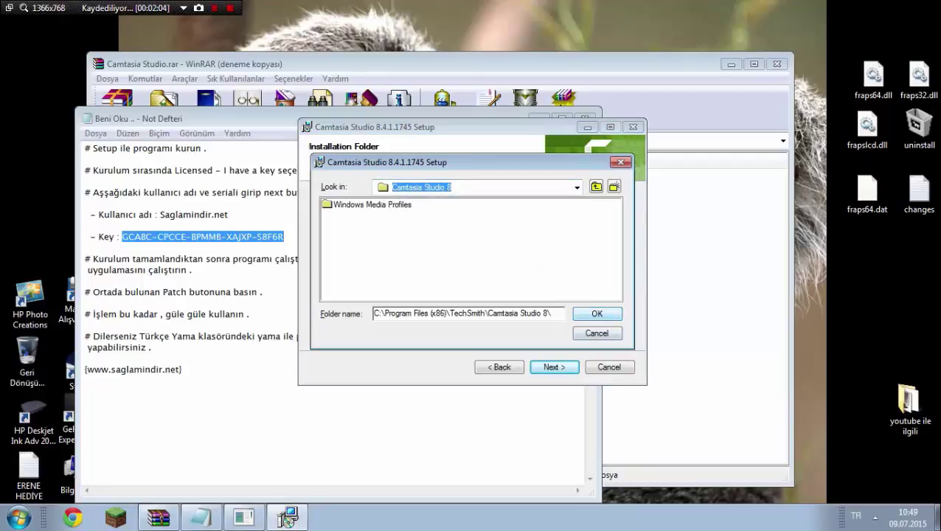
{"action": "key", "text": "Return"}
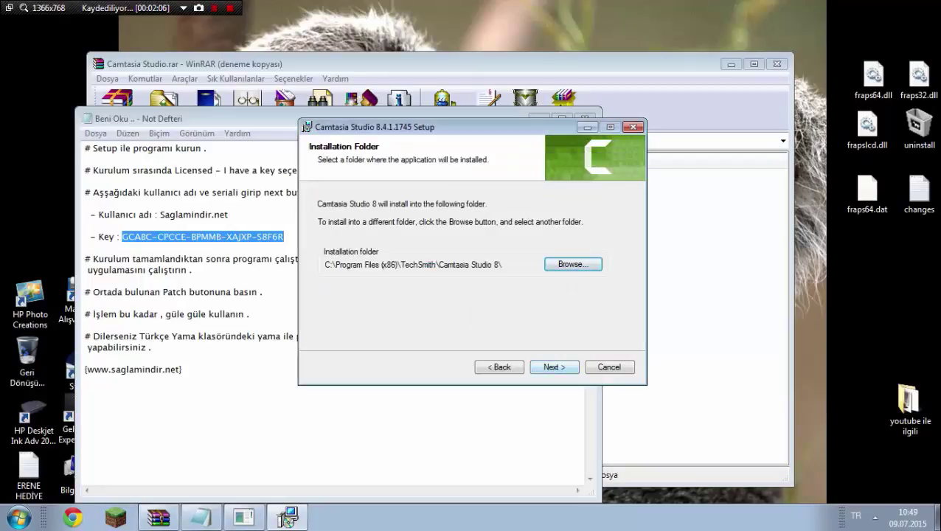
{"action": "left_click", "coordinate": [554, 366]}
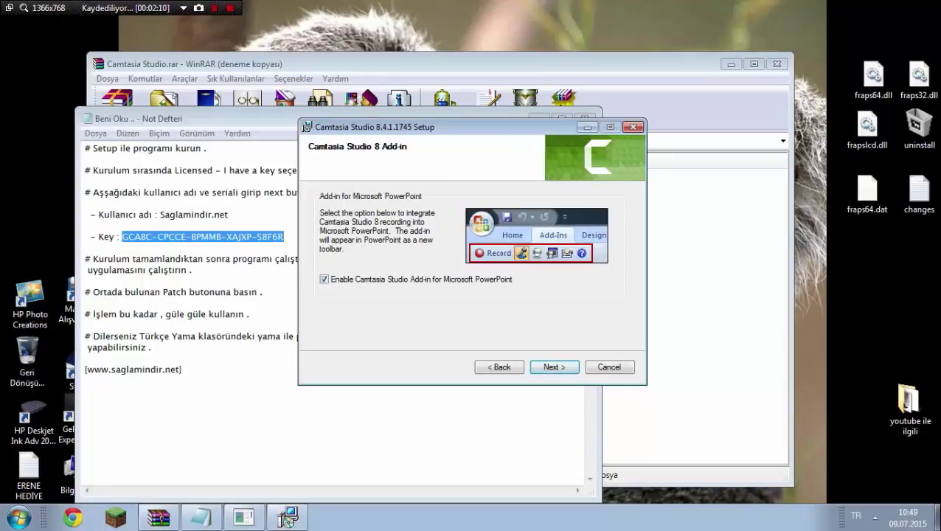
{"action": "key", "text": "alt+n"}
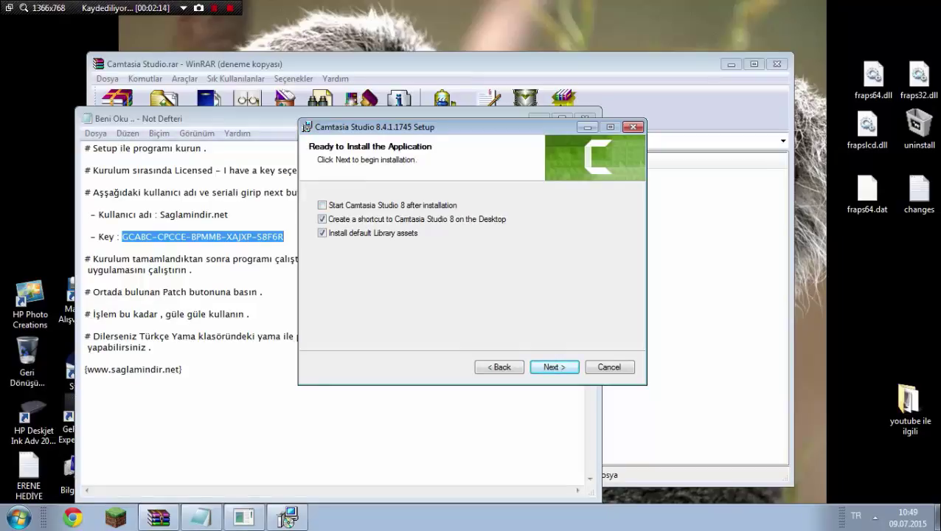
- Review the post-install patch instruction, install with a desktop shortcut and default Library assets but without automatic start, and finish the wizard
{"action": "left_click", "coordinate": [85, 281]}
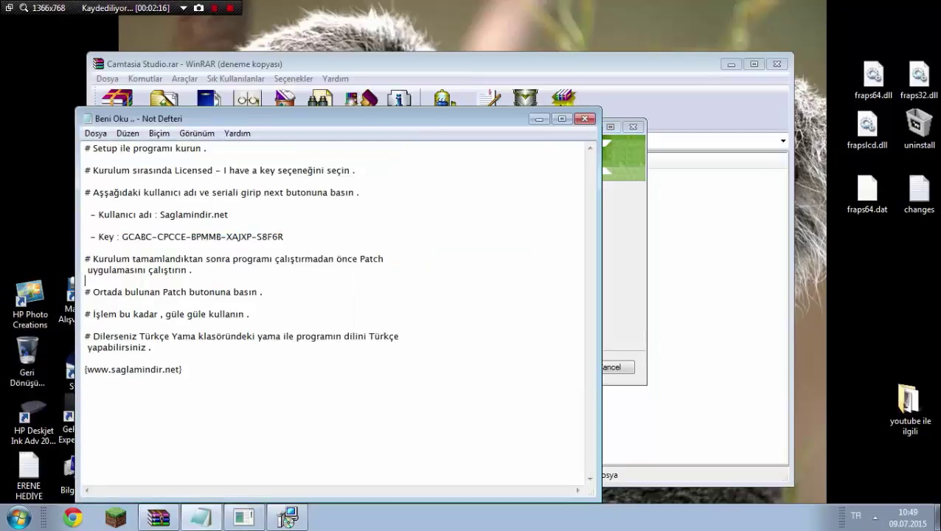
{"action": "left_click_drag", "start_coordinate": [98, 259], "coordinate": [369, 259]}
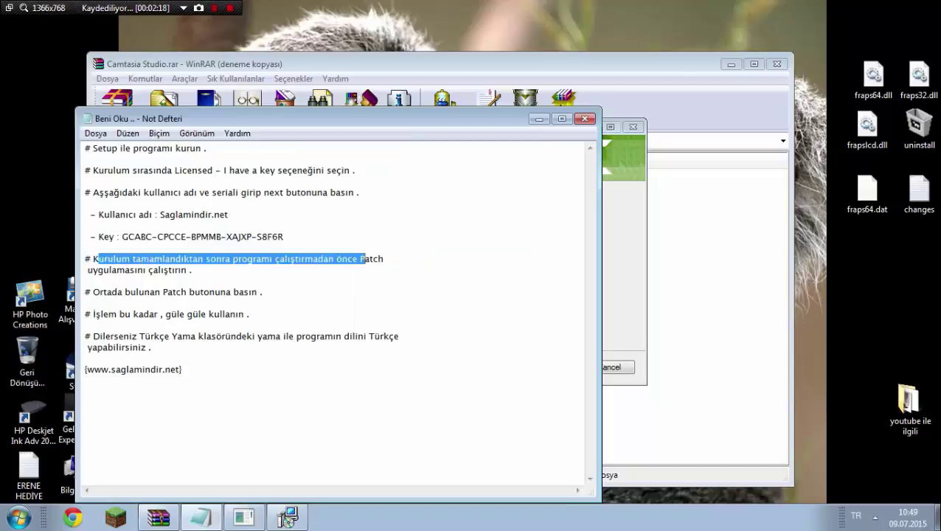
{"action": "left_click", "coordinate": [289, 519]}
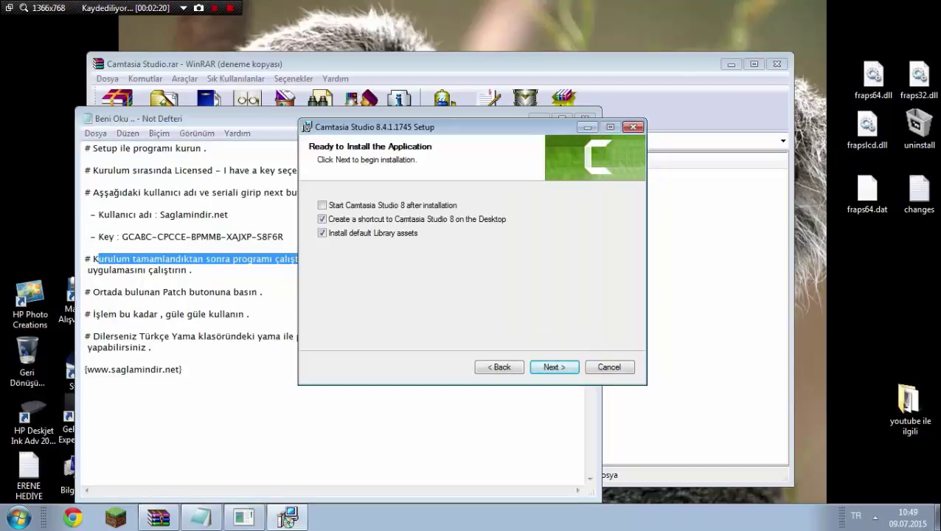
{"action": "key", "text": "Return"}
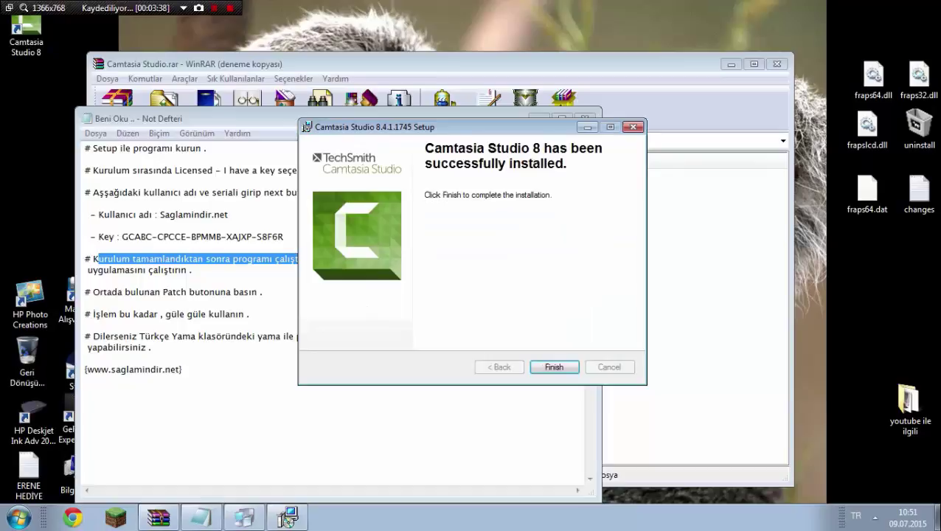
{"action": "left_click", "coordinate": [554, 366]}
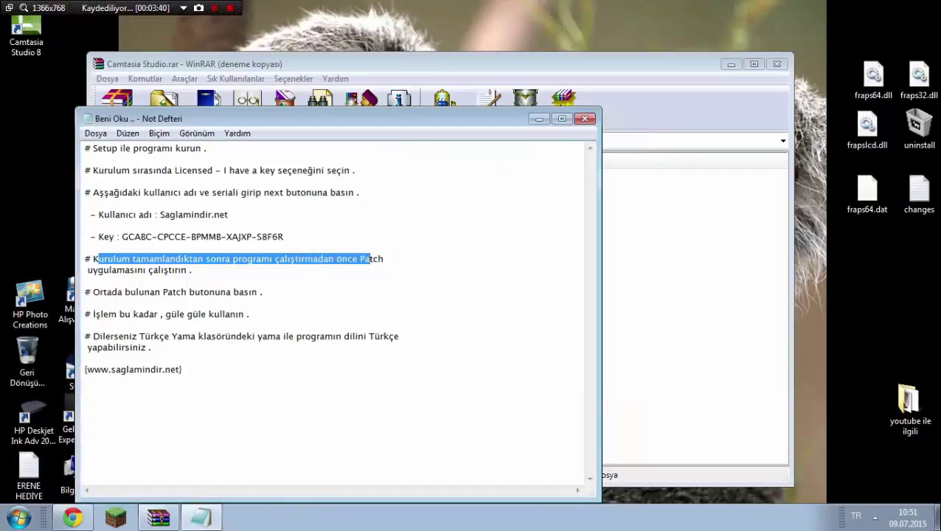
- Highlight the Patch instruction line in the notes, close the TechSmith web page, and return to the WinRAR archive window
{"action": "mouse_move", "coordinate": [85, 292]}
{"action": "left_mouse_down"}
{"action": "mouse_move", "coordinate": [125, 292]}
{"action": "mouse_move", "coordinate": [85, 302]}
{"action": "left_mouse_up"}
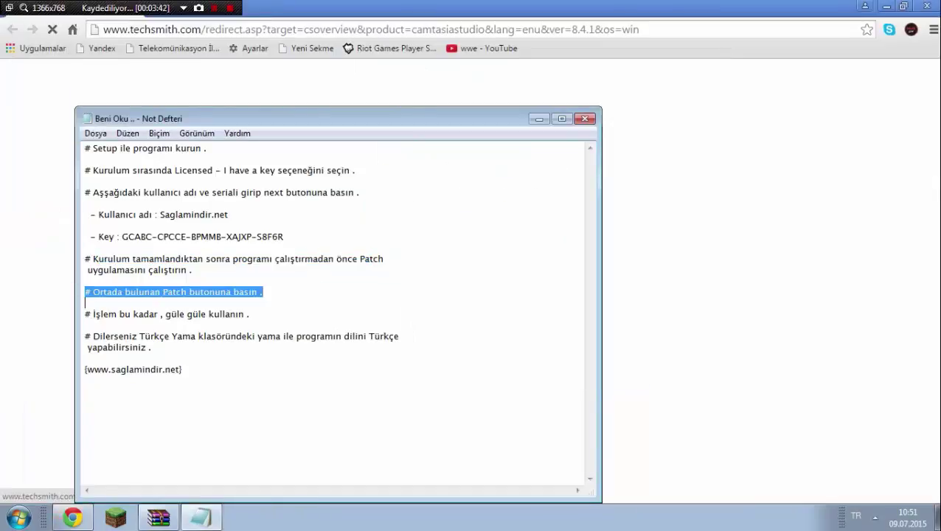
{"action": "left_click", "coordinate": [926, 6]}
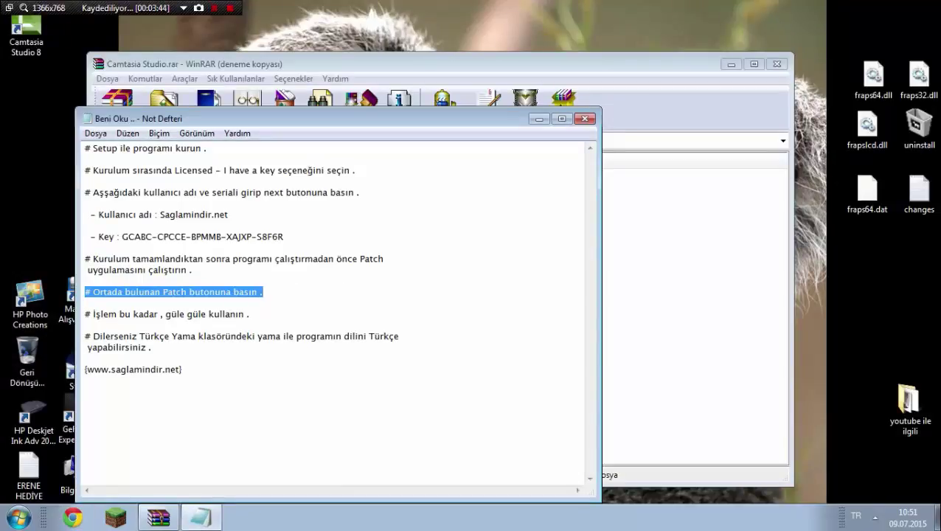
{"action": "key", "text": "alt+Tab"}
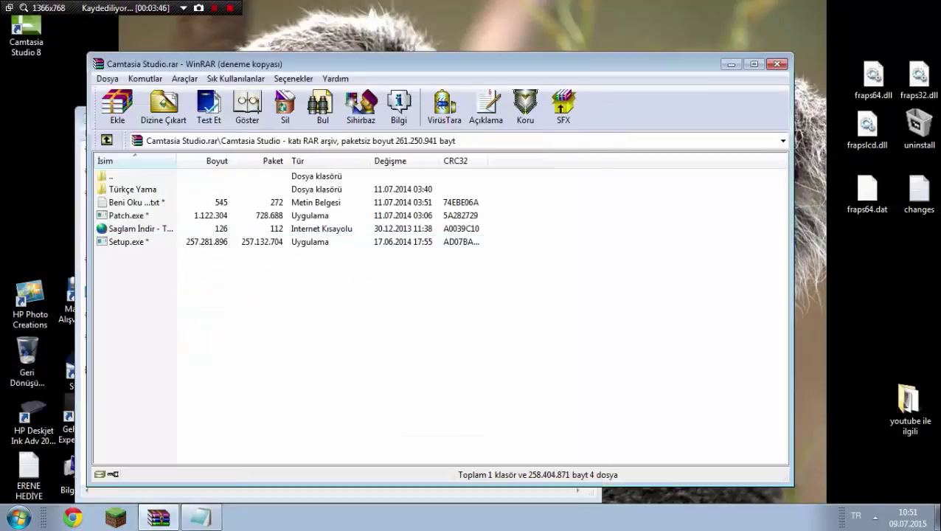
- Run Patch.exe from the archive using the archive password, apply the patch with Backup enabled, and exit the patcher
{"action": "double_click", "coordinate": [128, 216]}
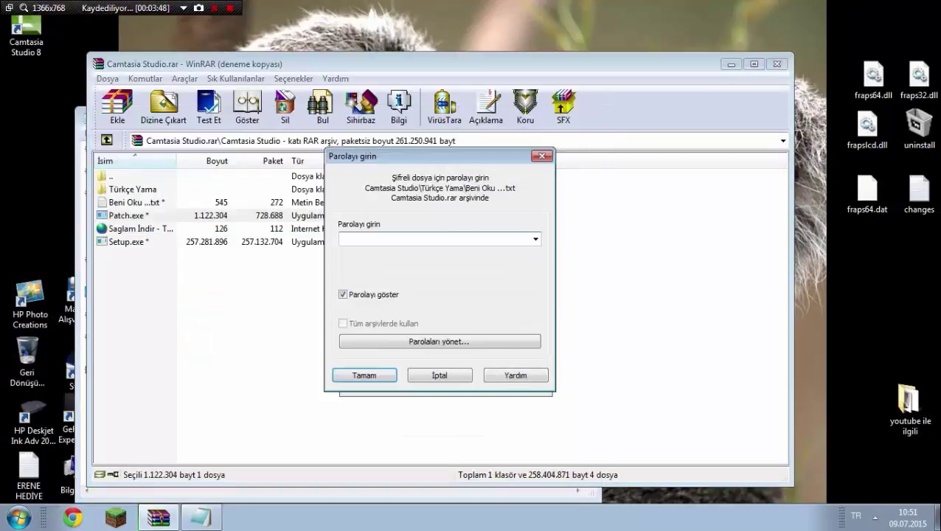
{"action": "type", "text": "www.saglamindir.net"}
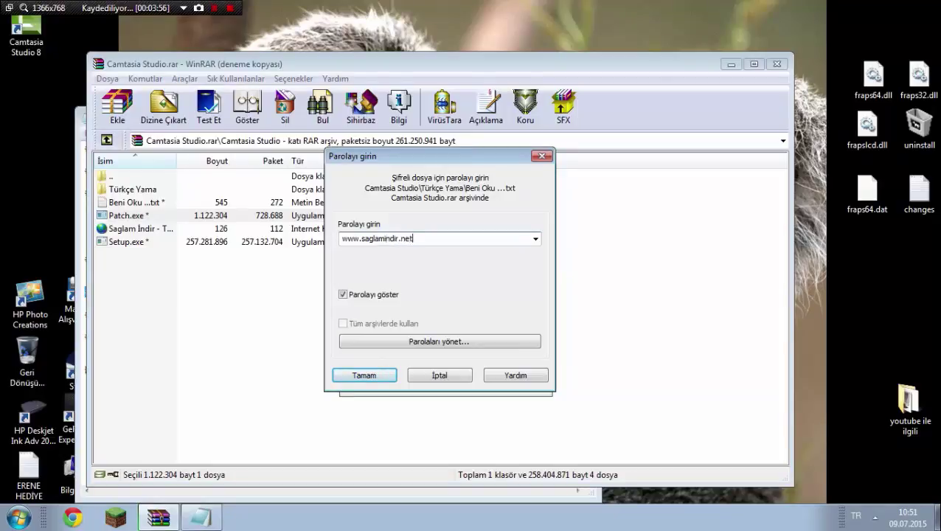
{"action": "key", "text": "Return"}
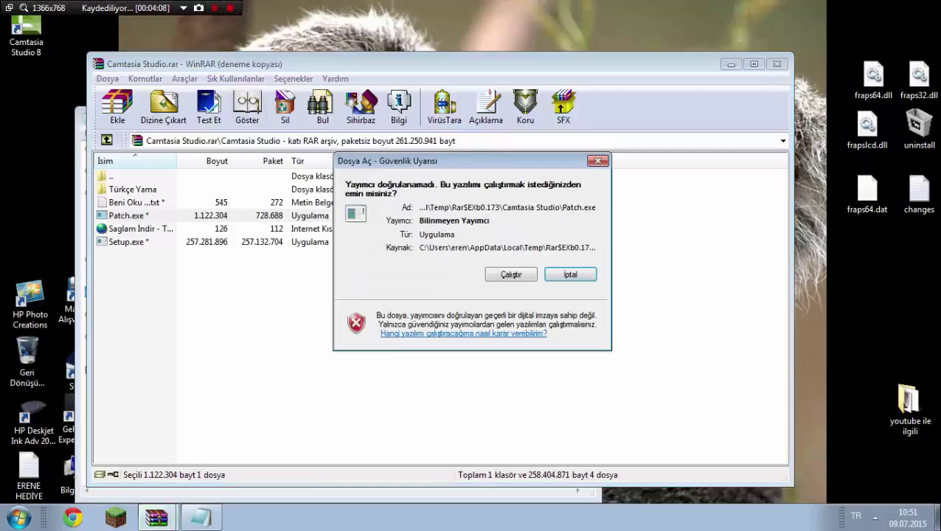
{"action": "left_click", "coordinate": [510, 273]}
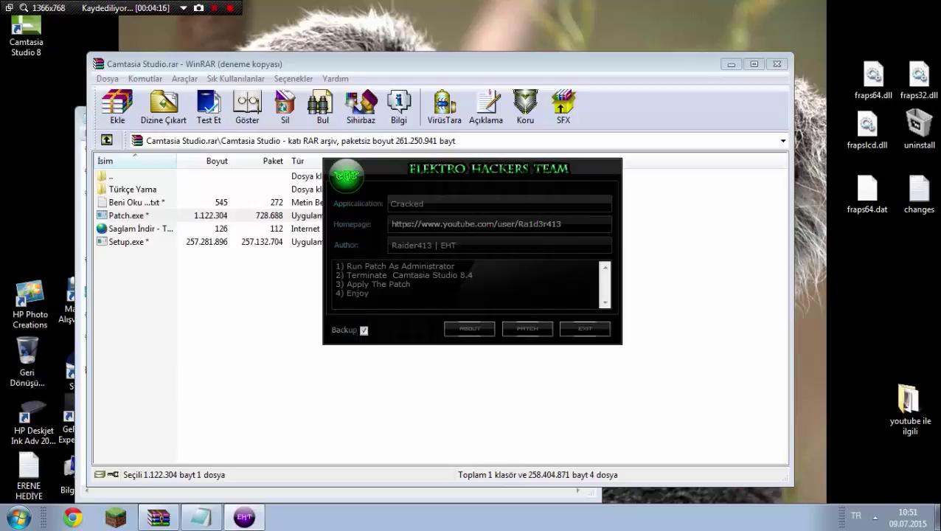
{"action": "left_click", "coordinate": [527, 329]}
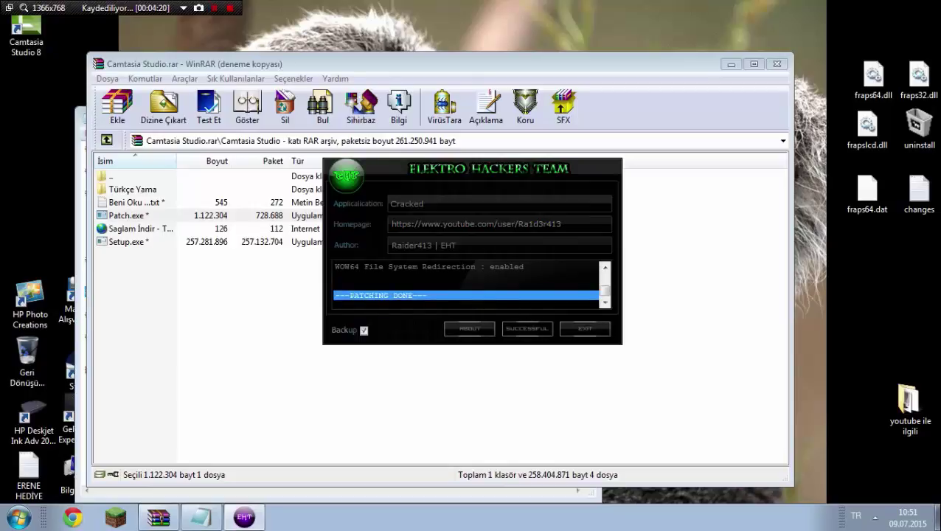
{"action": "left_click", "coordinate": [585, 328]}
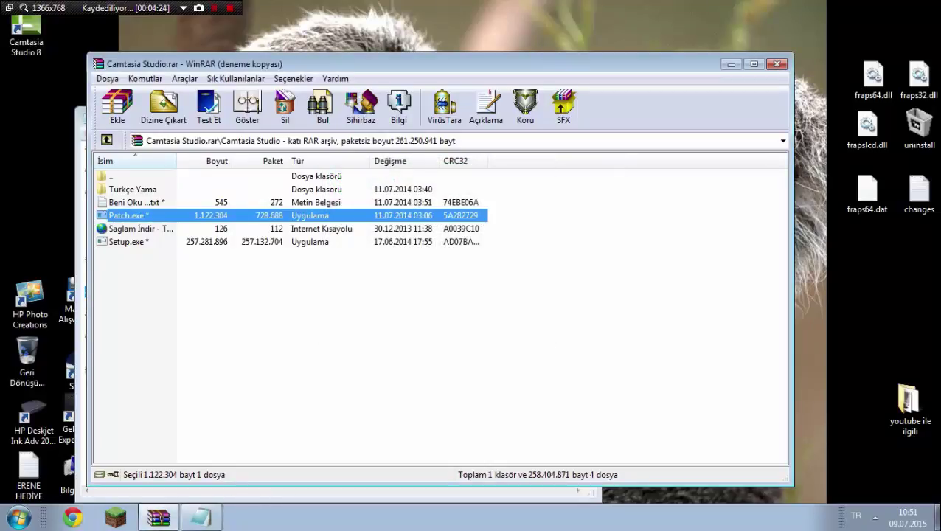
- Review the final Beni Oku instructions on the optional Turkish language patch and point out the Türkçe Yama folder in the archive
{"action": "left_click", "coordinate": [201, 517]}
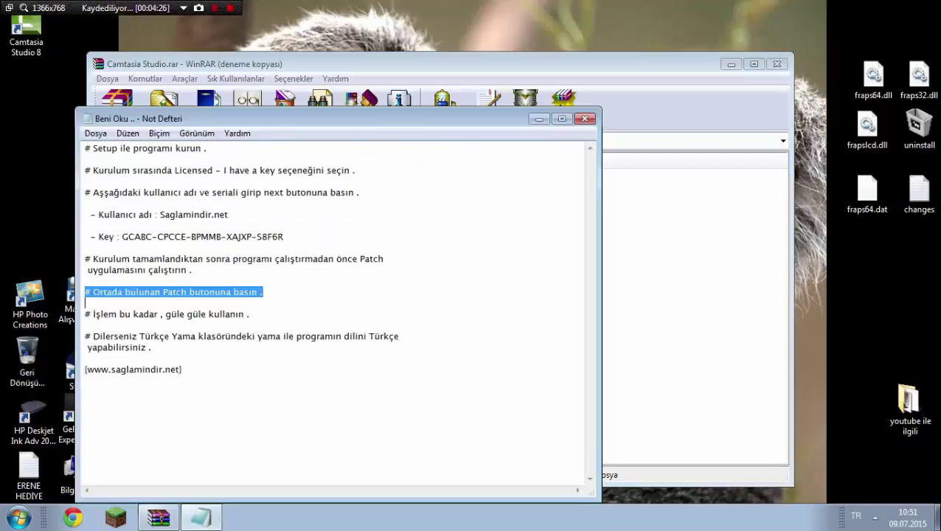
{"action": "left_click_drag", "start_coordinate": [149, 314], "coordinate": [234, 281]}
{"action": "left_click", "coordinate": [388, 337]}
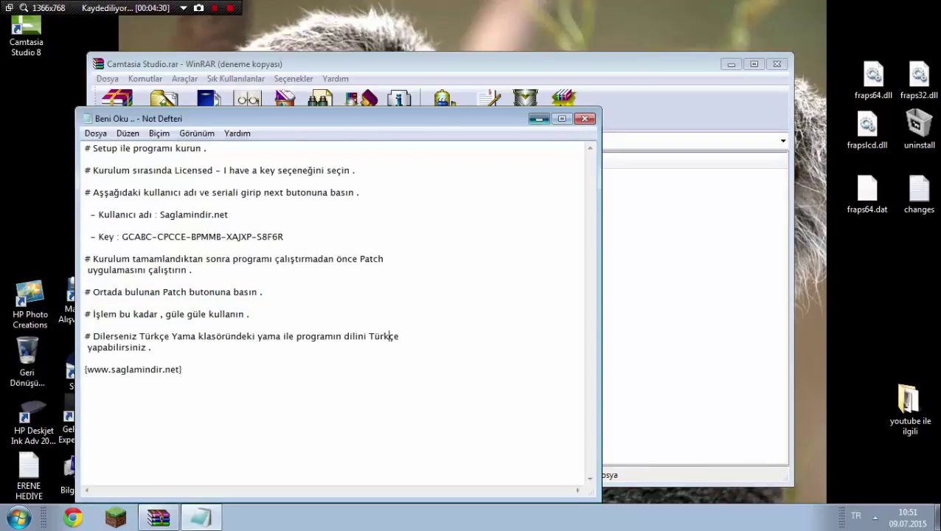
{"action": "left_click", "coordinate": [538, 118]}
{"action": "left_click", "coordinate": [133, 189]}
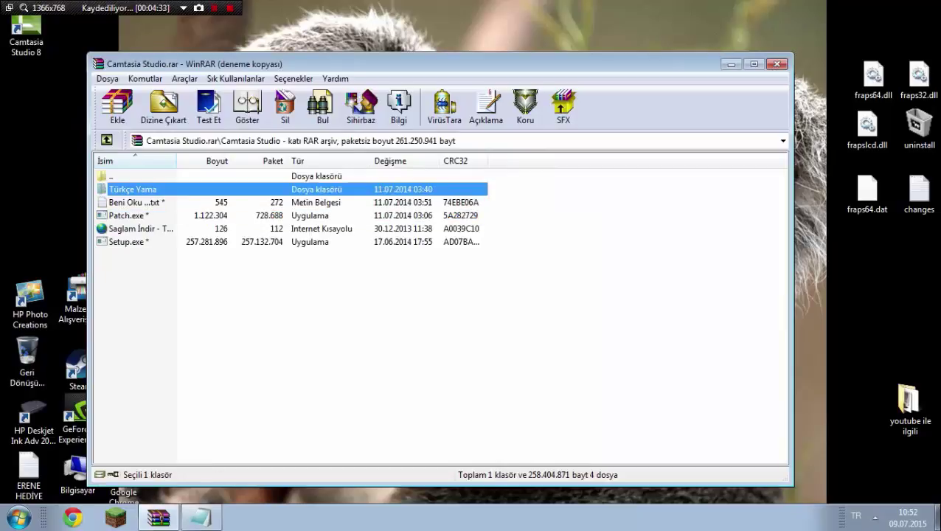
{"action": "key", "text": "Escape"}
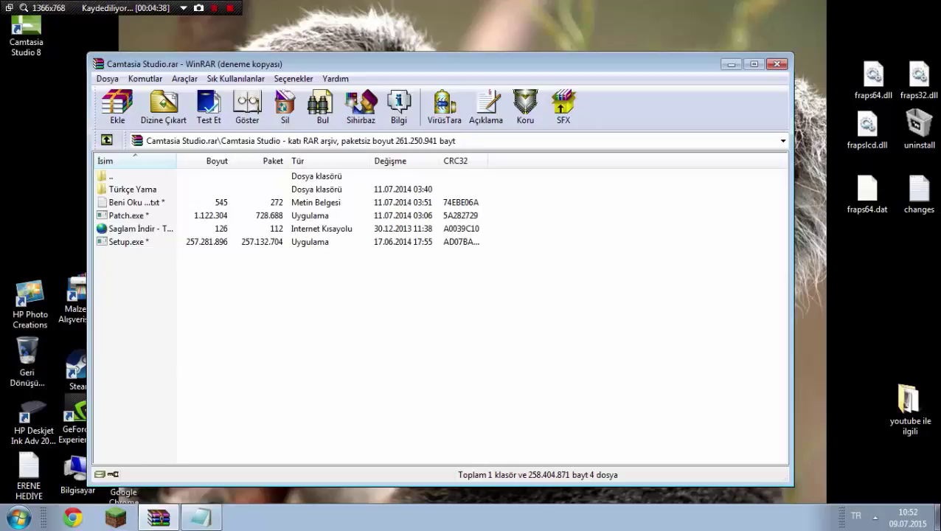
- Close the WinRAR archive and launch Camtasia Studio 8 from the desktop, dismissing the server contact warning
{"action": "left_click", "coordinate": [778, 64]}
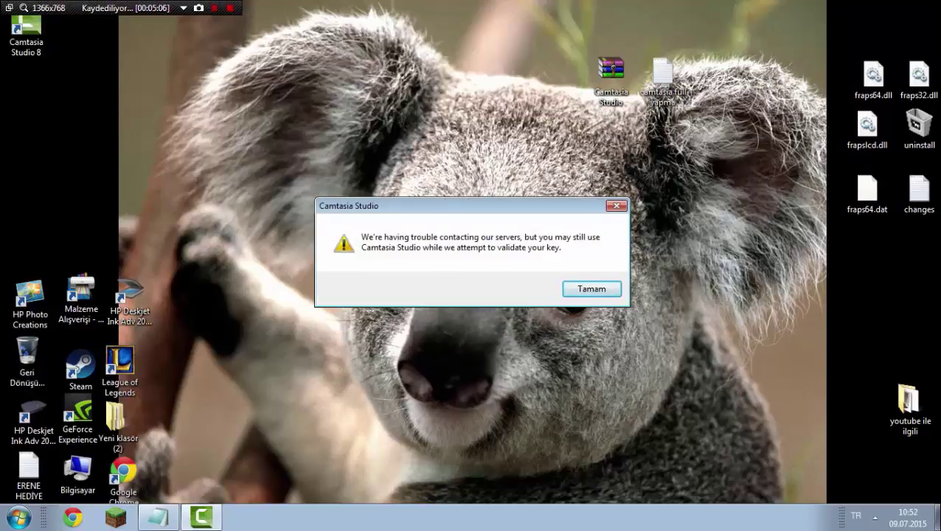
{"action": "key", "text": "Return"}
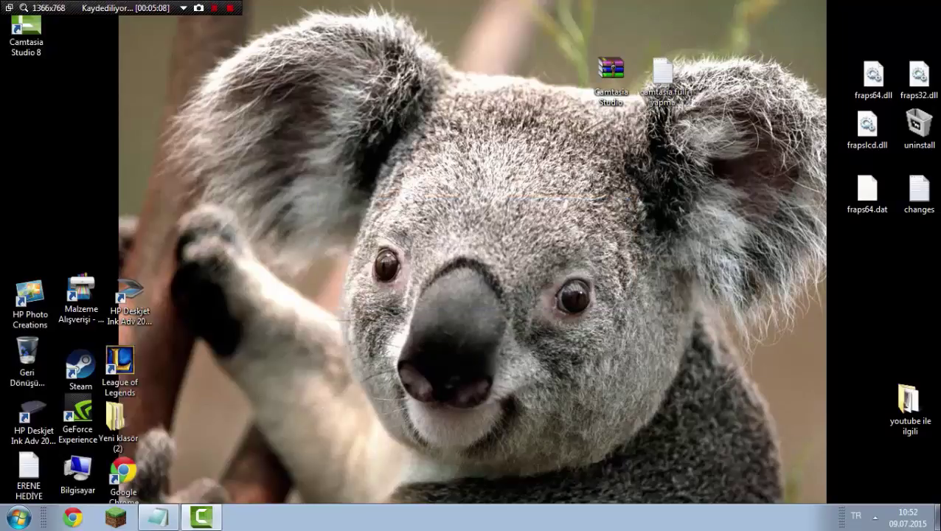
{"action": "double_click", "coordinate": [26, 34]}
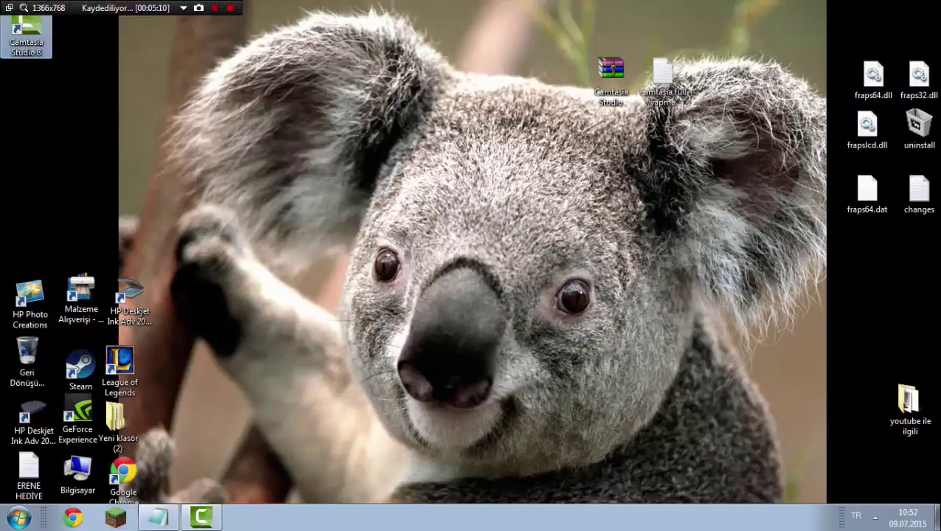
{"action": "key", "text": "Return"}
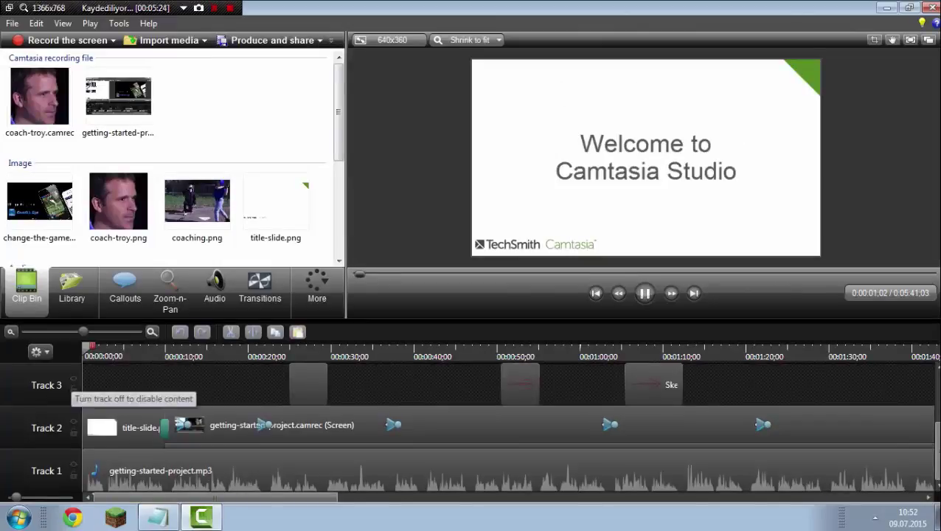
- Select the title-slide clip on Track 2 and the recording and image files in the Clip Bin
{"action": "left_click", "coordinate": [123, 428]}
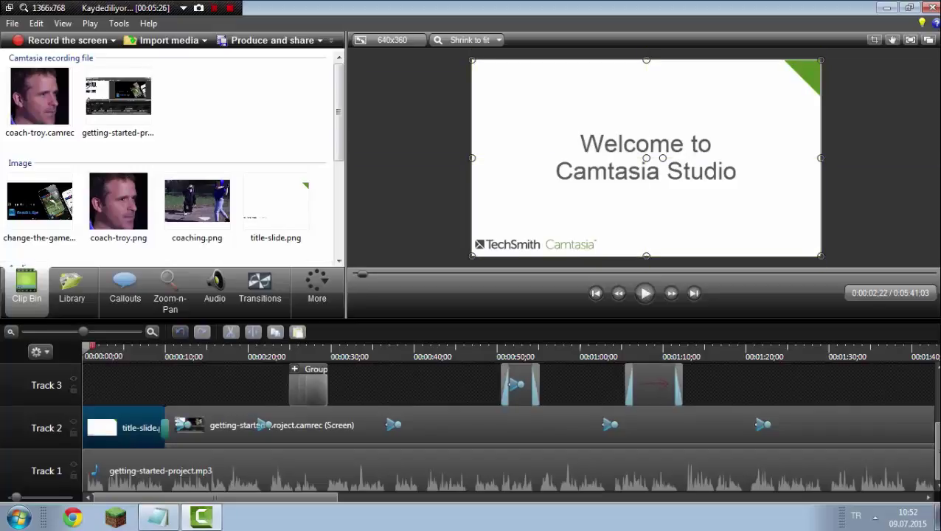
{"action": "key", "text": "ctrl+a"}
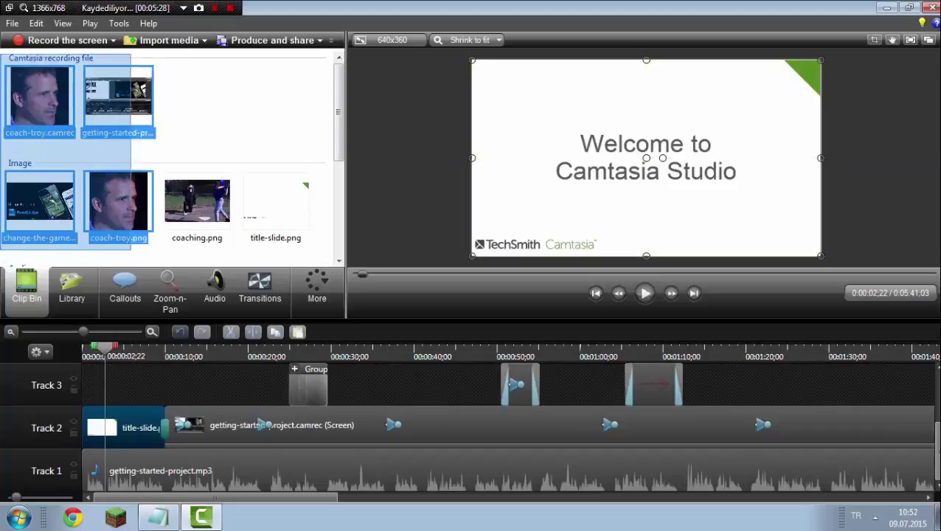